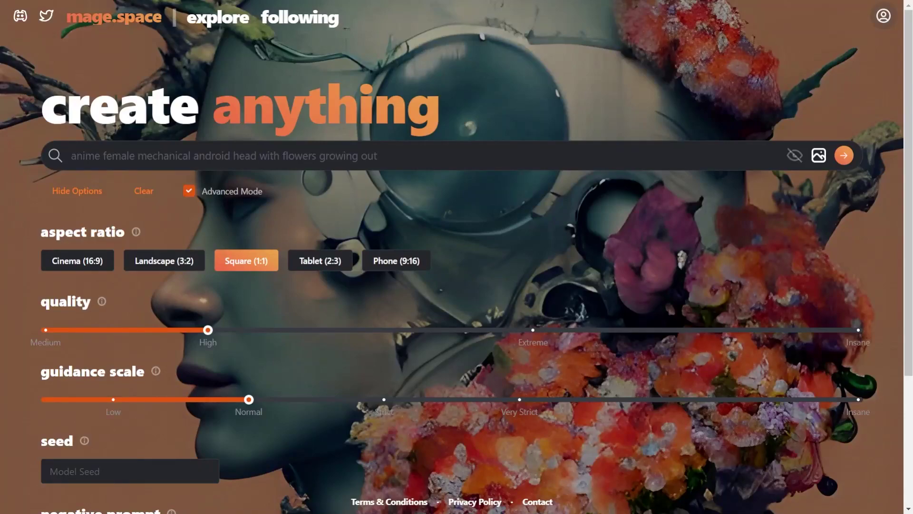
- Copy the Digital Art prompt from the README's Prompts table
scroll(248, 399, down, 3)
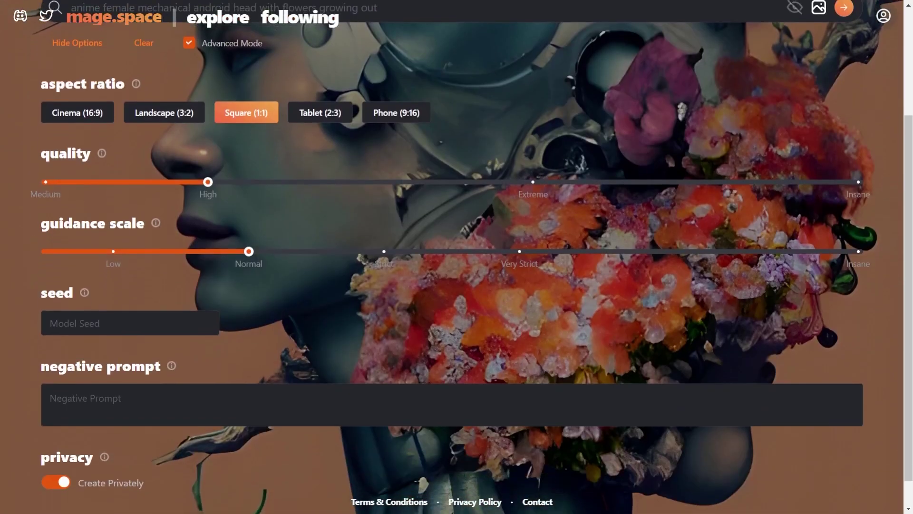
scroll(249, 400, up, 3)
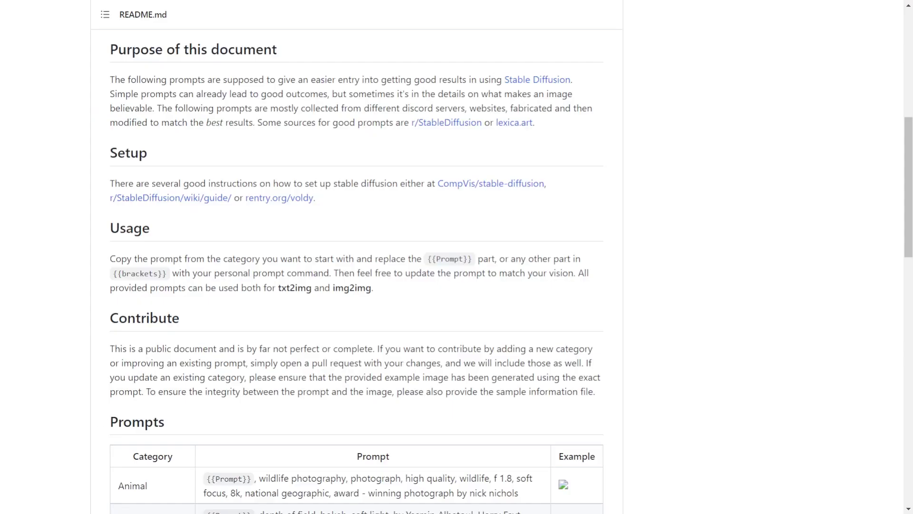
scroll(357, 271, down, 10)
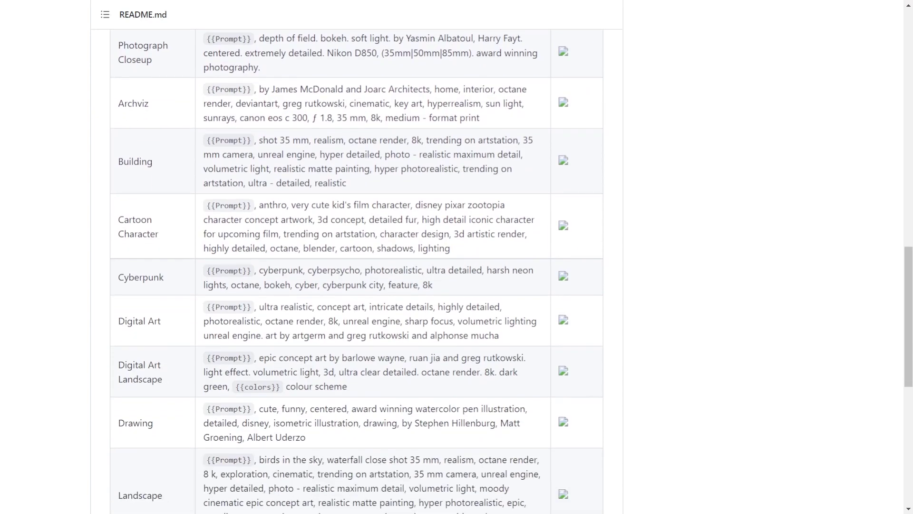
scroll(358, 271, down, 1)
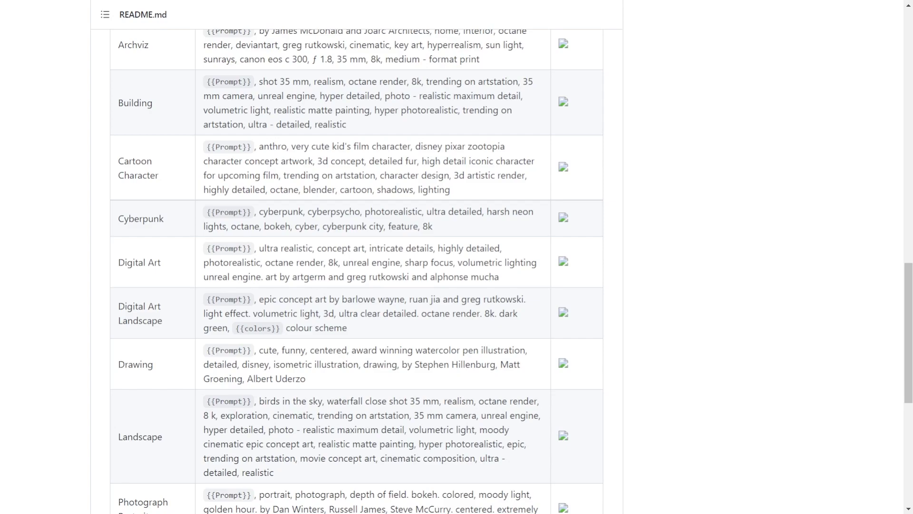
drag(206, 248, 499, 277)
key(ctrl+c)
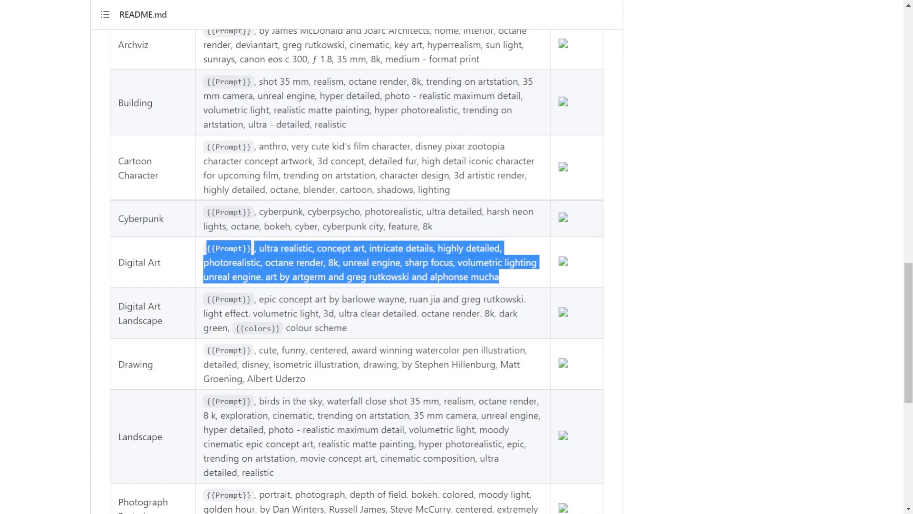
key(alt+Tab)
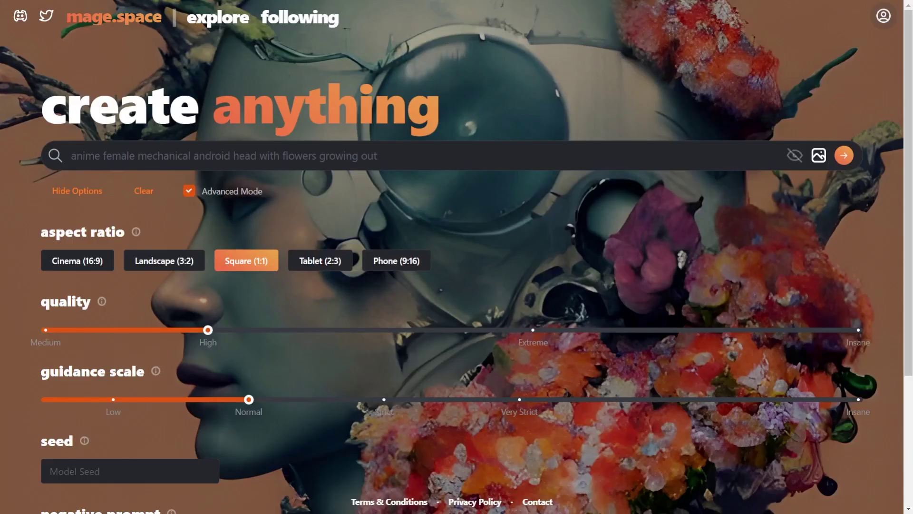
- Paste the Digital Art prompt into the Mage.space prompt box and select the README's negative prompt
click(190, 156)
key(ctrl+v)
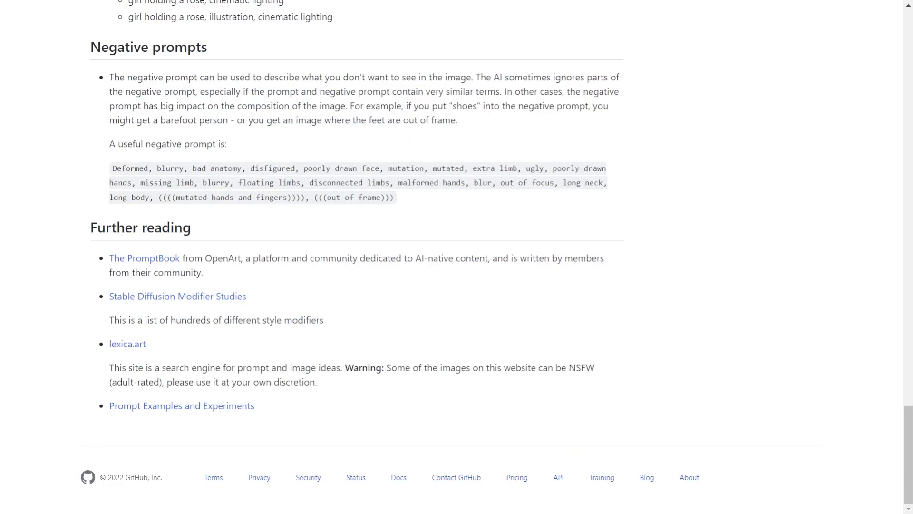
drag(395, 198, 112, 169)
key(ctrl+c)
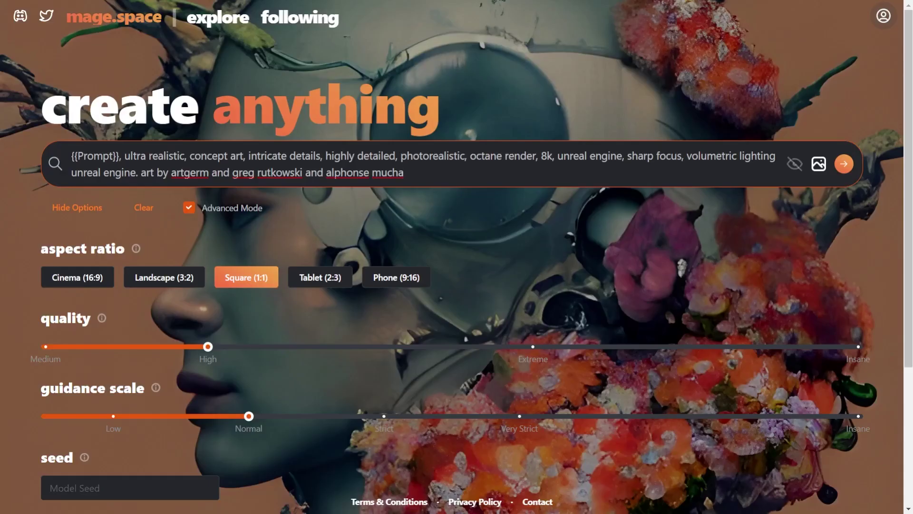
- Paste the README's suggested negative prompt into the Negative Prompt field
scroll(457, 257, down, 1)
scroll(457, 257, down, 3)
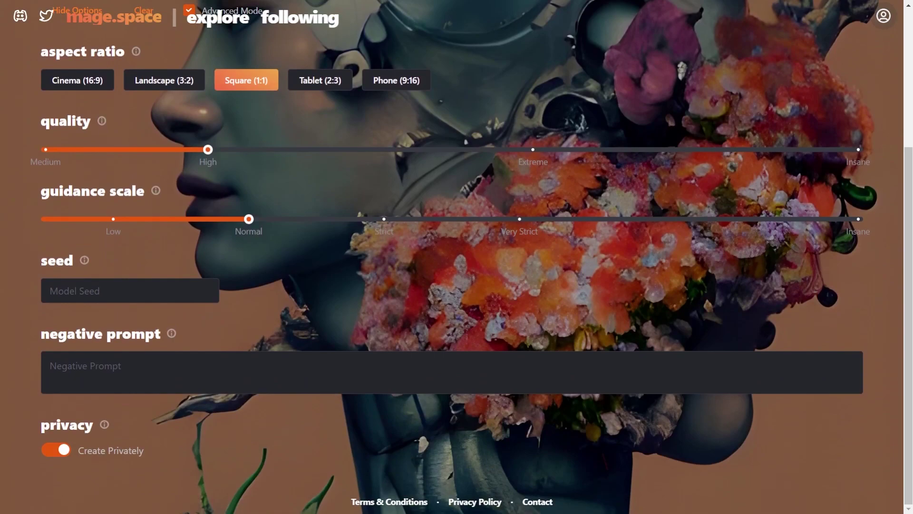
click(51, 365)
key(ctrl+v)
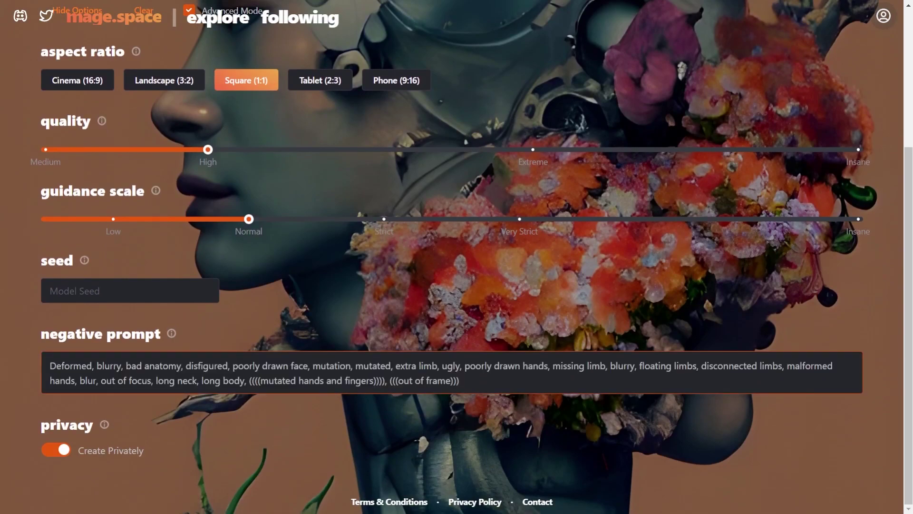
key(Tab)
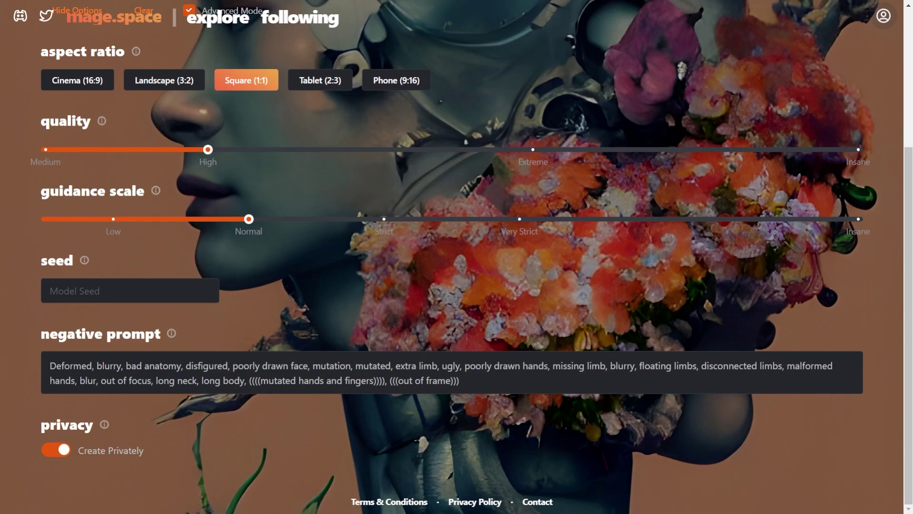
scroll(192, 27, up, 4)
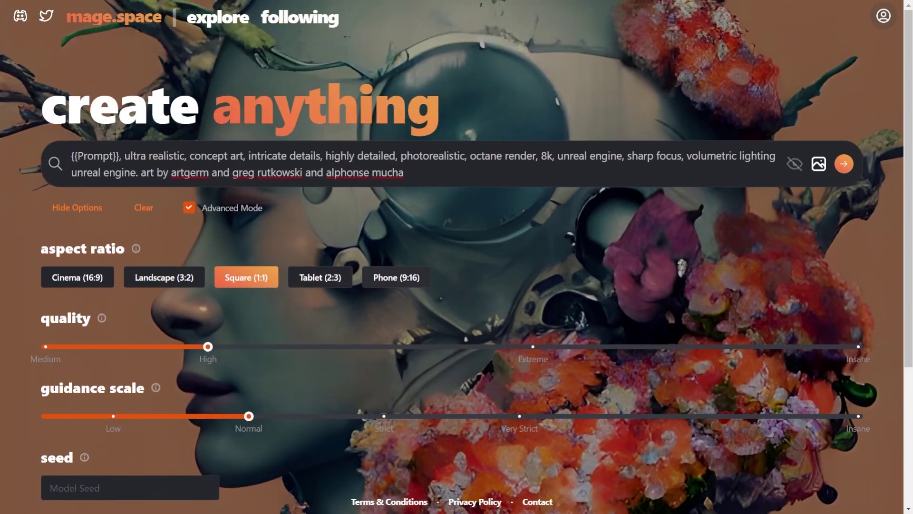
- Set Phone (9:16) aspect ratio, quality to about 70 and guidance scale to 17.5
click(396, 277)
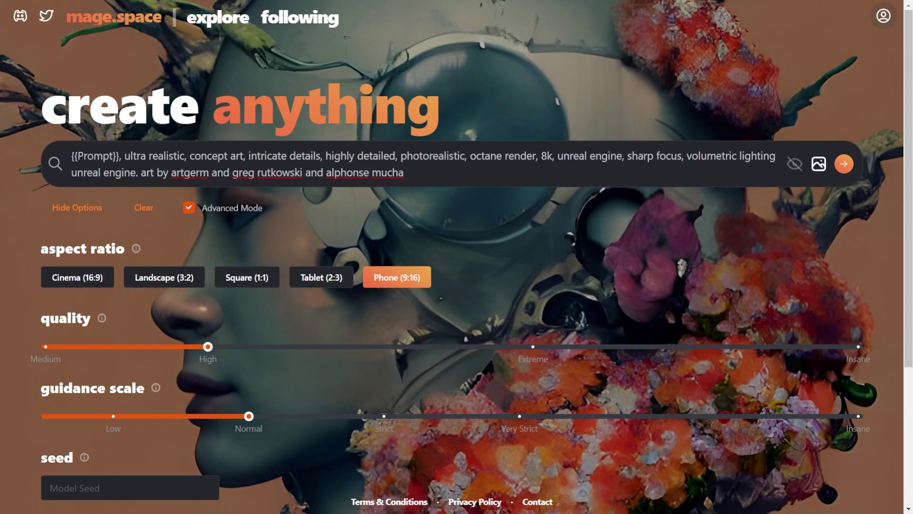
drag(208, 347, 337, 345)
drag(249, 417, 520, 416)
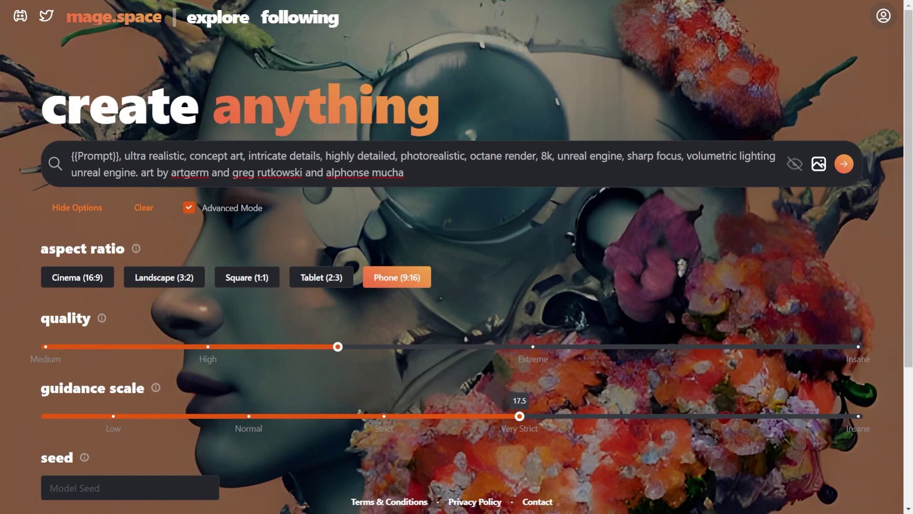
- Replace the {{Prompt}} placeholder with the calm monk description and generate the image
scroll(457, 257, down, 5)
scroll(457, 257, up, 5)
drag(120, 155, 71, 156)
text(full body portrait of a calm clean shaven monk with orange dress and hands in prayer)
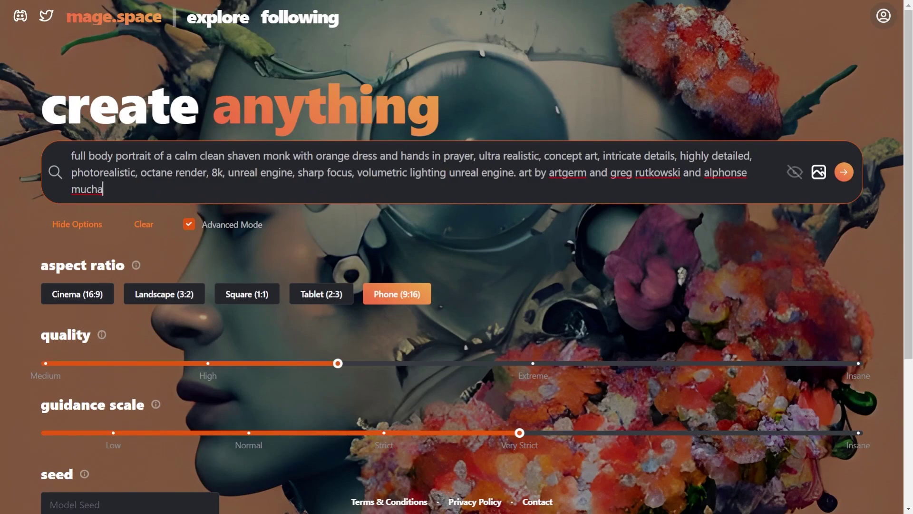
scroll(457, 256, down, 1)
scroll(457, 257, down, 1)
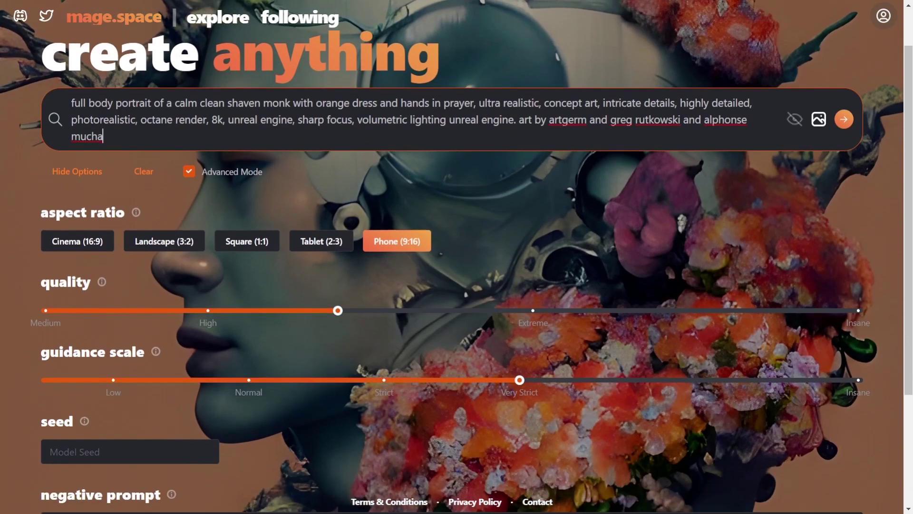
key(Return)
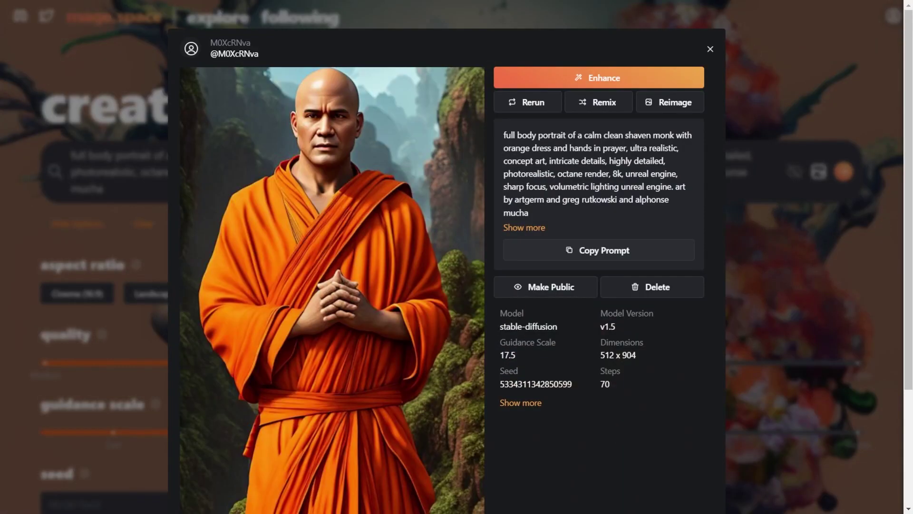
scroll(447, 257, down, 3)
scroll(448, 257, up, 3)
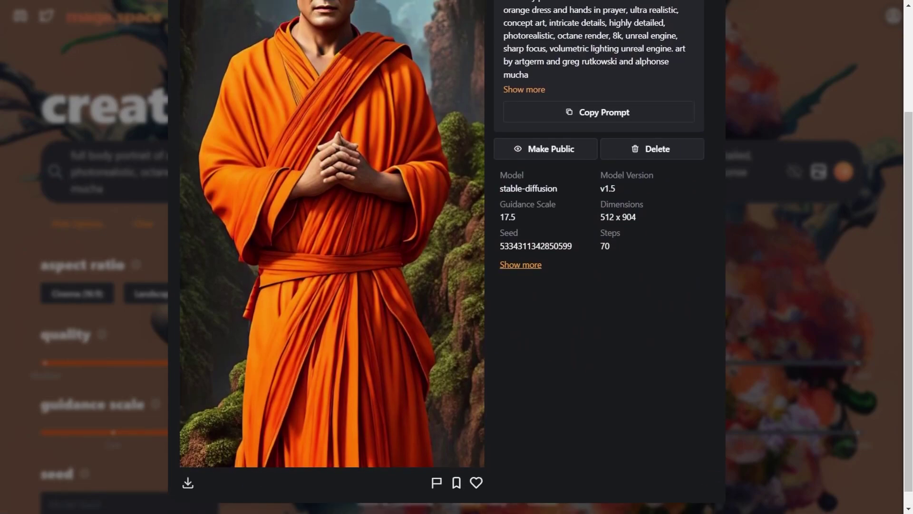
scroll(448, 257, down, 3)
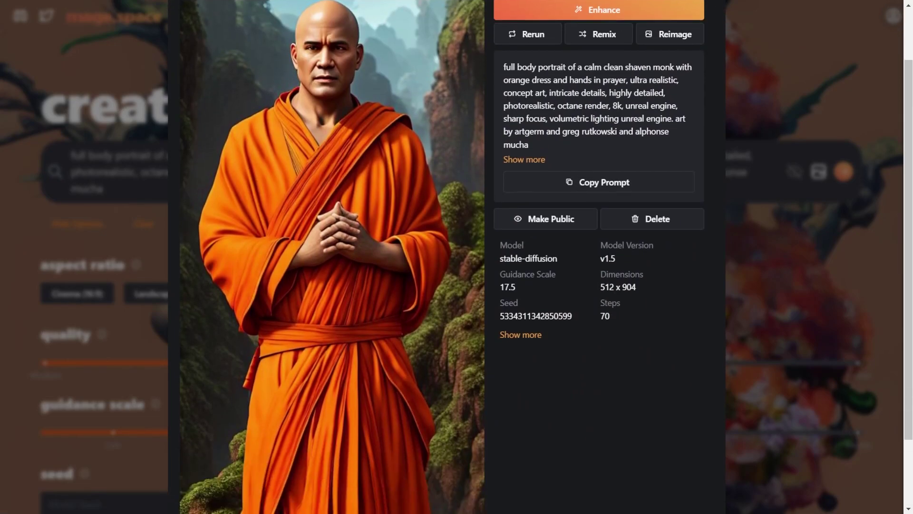
scroll(448, 257, up, 3)
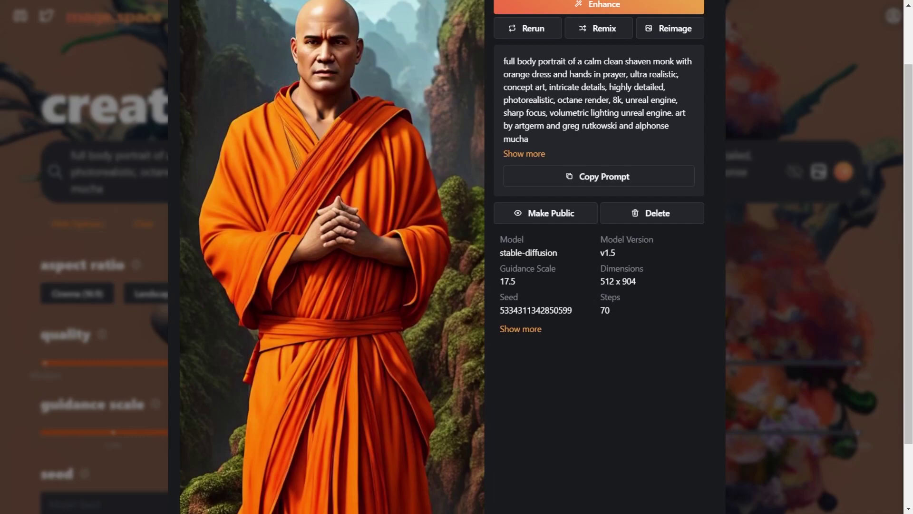
scroll(448, 257, down, 3)
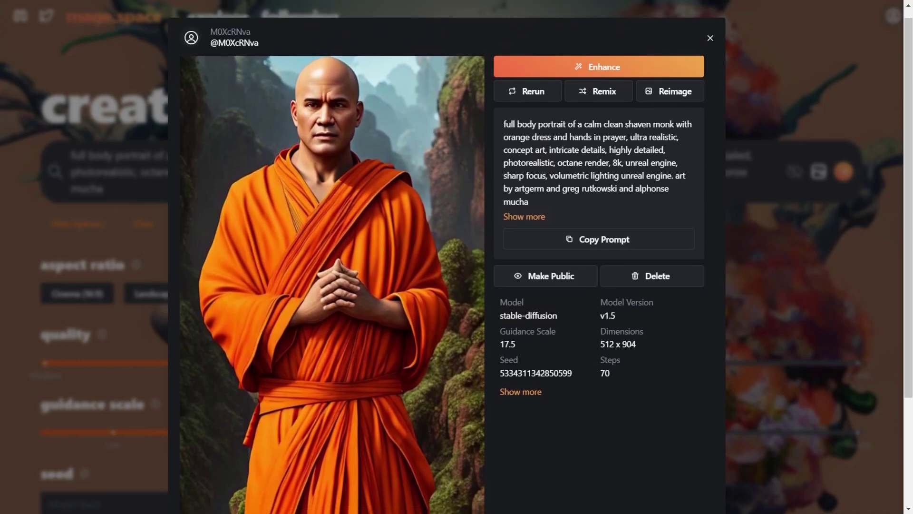
scroll(447, 257, up, 3)
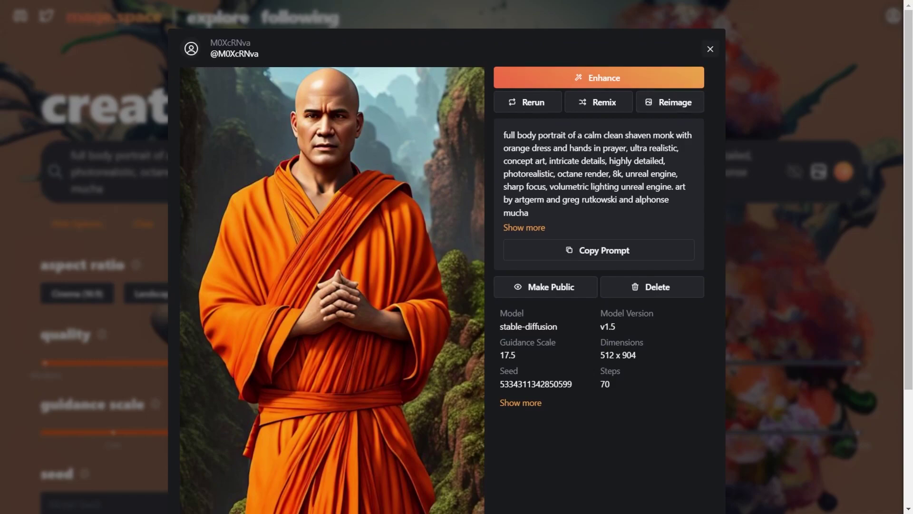
drag(573, 384, 499, 384)
key(ctrl+c)
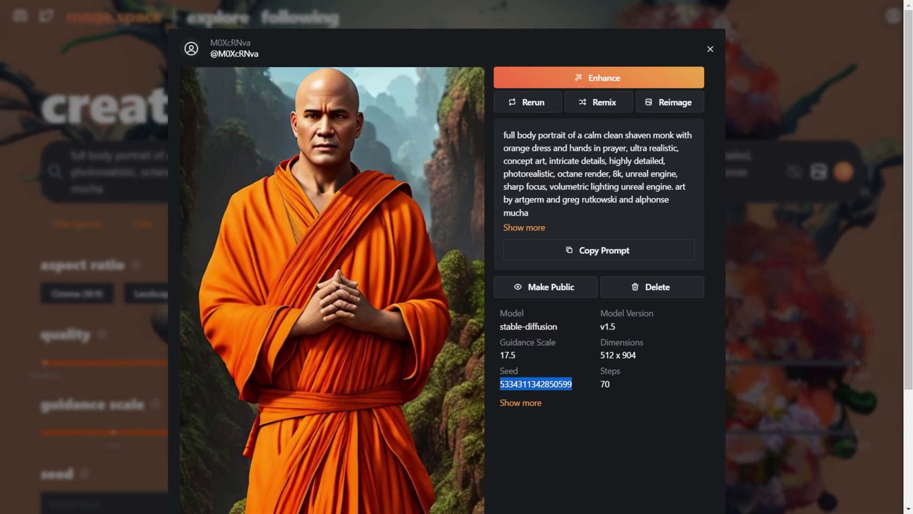
key(Escape)
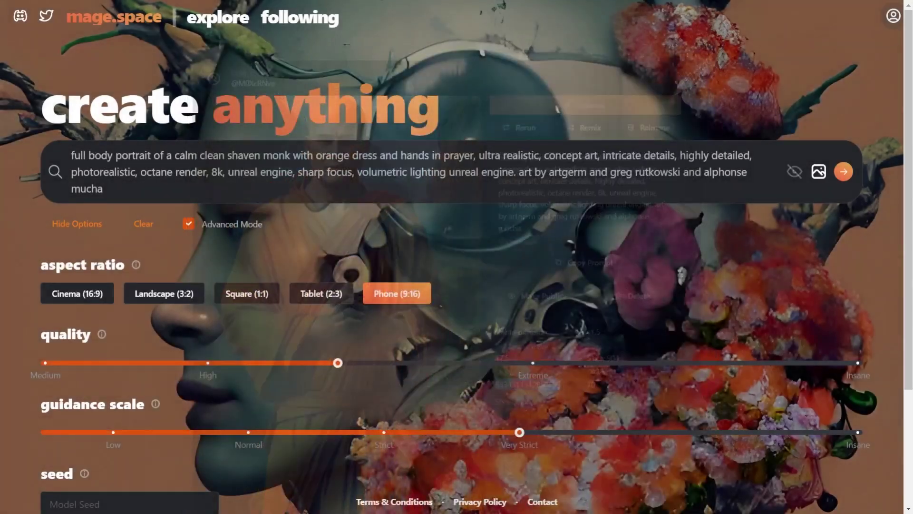
scroll(457, 256, down, 3)
click(130, 369)
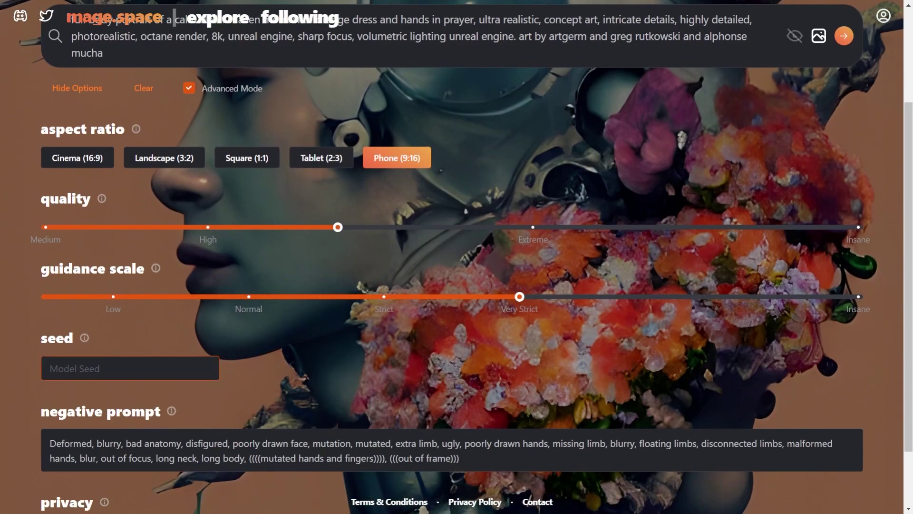
key(ctrl+v)
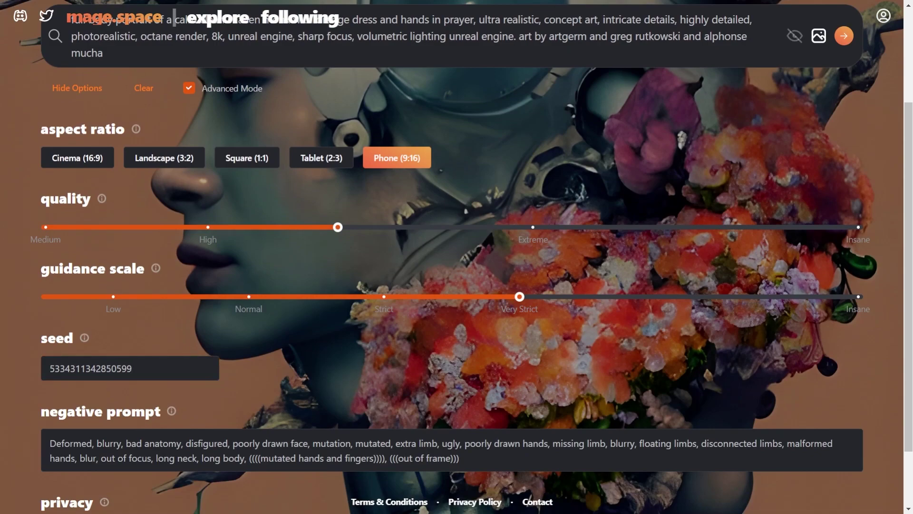
- Change 'calm' to 'smiling' in the prompt, generate, and review the new portrait
text(smiling)
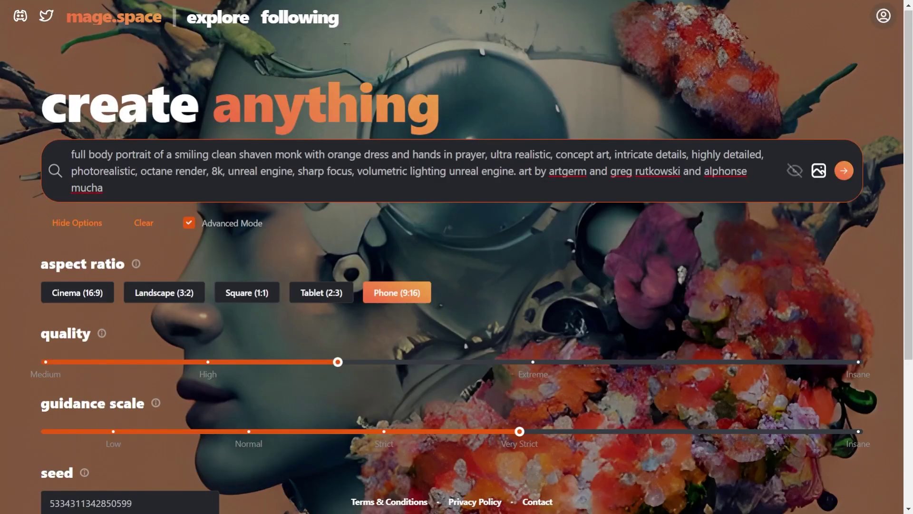
key(Return)
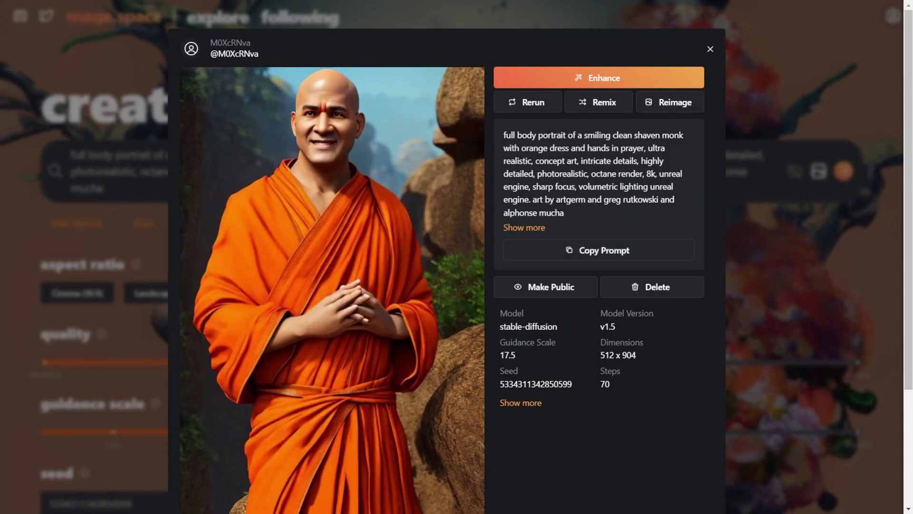
scroll(447, 266, down, 3)
scroll(448, 266, up, 3)
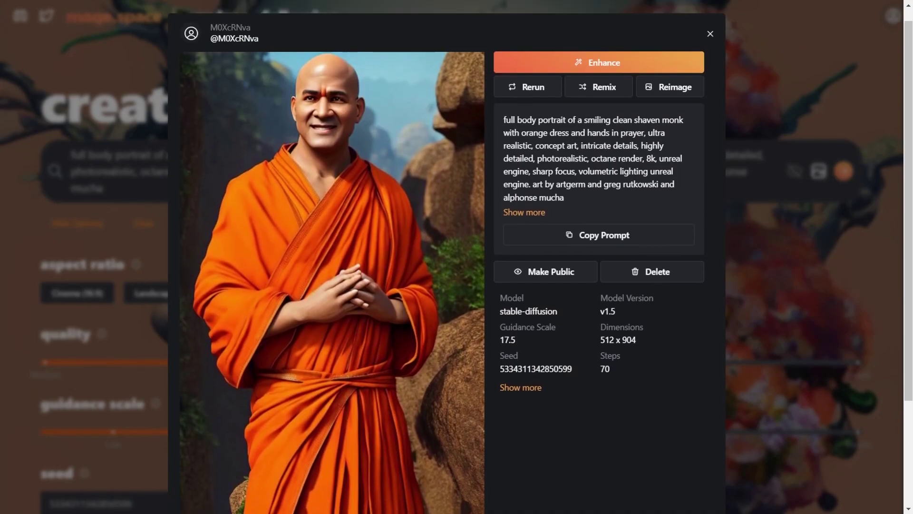
scroll(447, 266, down, 1)
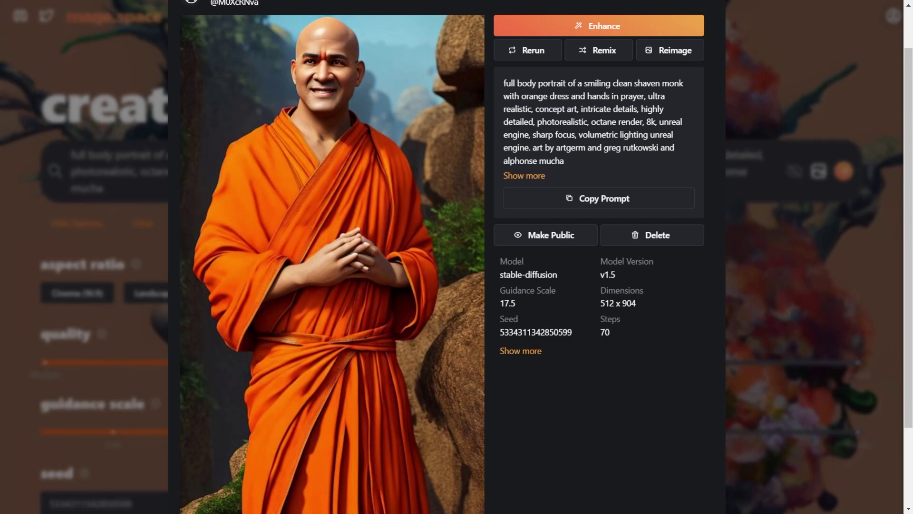
scroll(451, 257, down, 2)
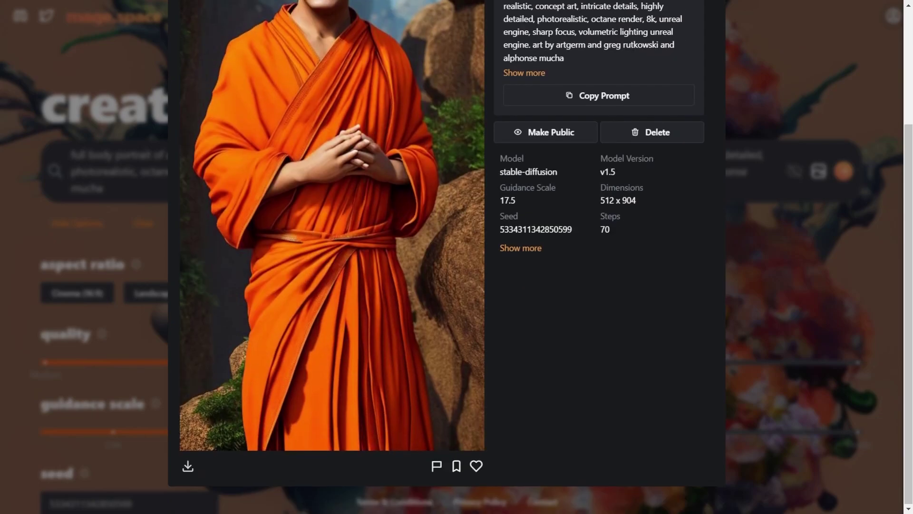
scroll(451, 257, up, 3)
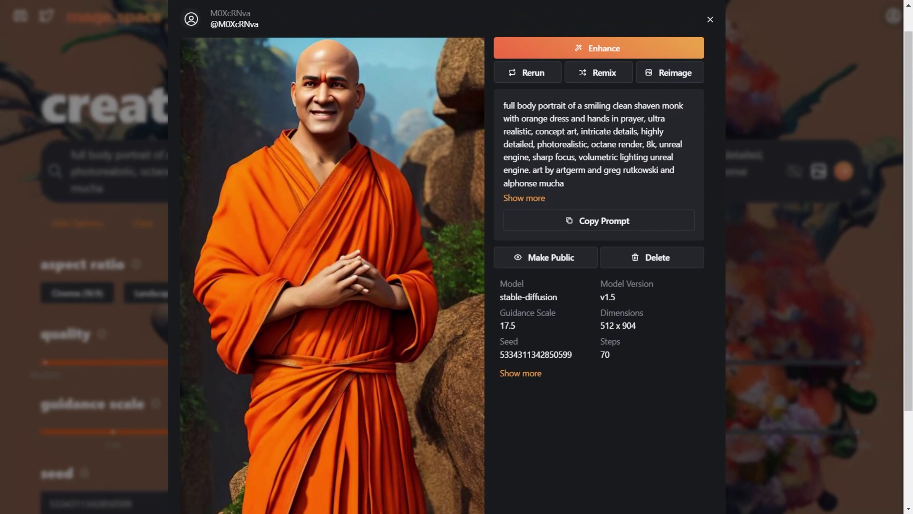
- Change 'smiling' to 'unhappy' in the prompt, generate, and review the resulting portrait
key(Escape)
key(BackSpace)
key(BackSpace)
key(BackSpace)
key(BackSpace)
key(BackSpace)
key(BackSpace)
key(BackSpace)
key(BackSpace)
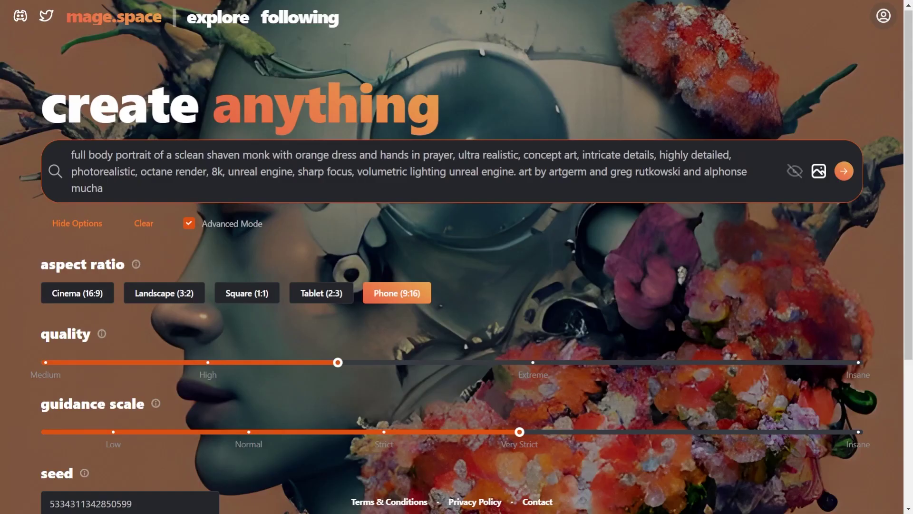
text(unhappy)
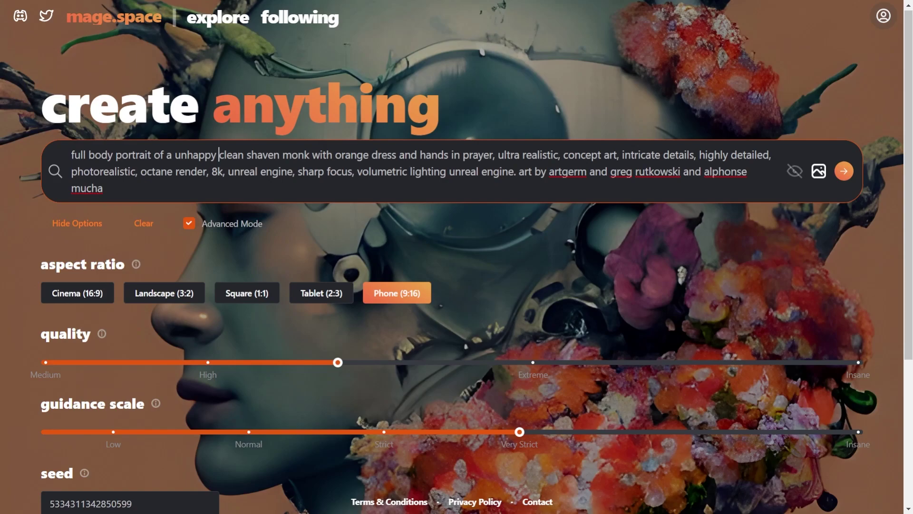
key(Return)
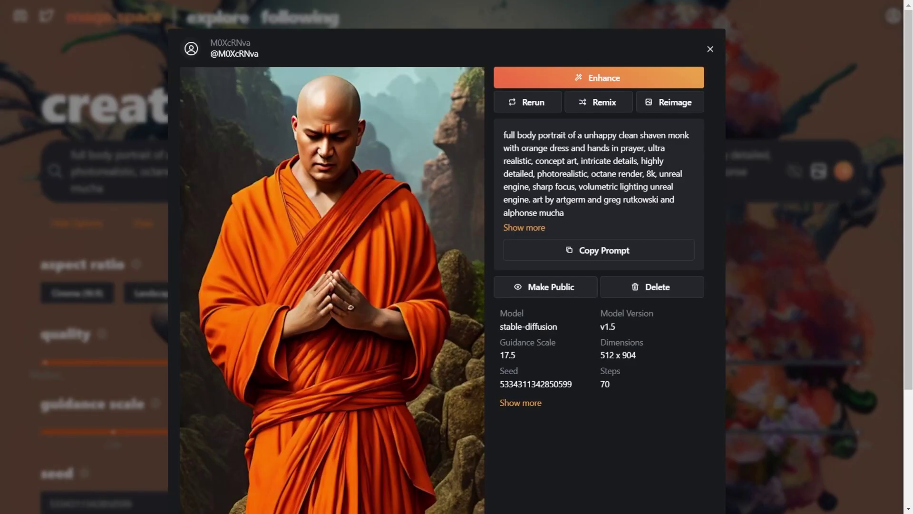
scroll(447, 267, down, 3)
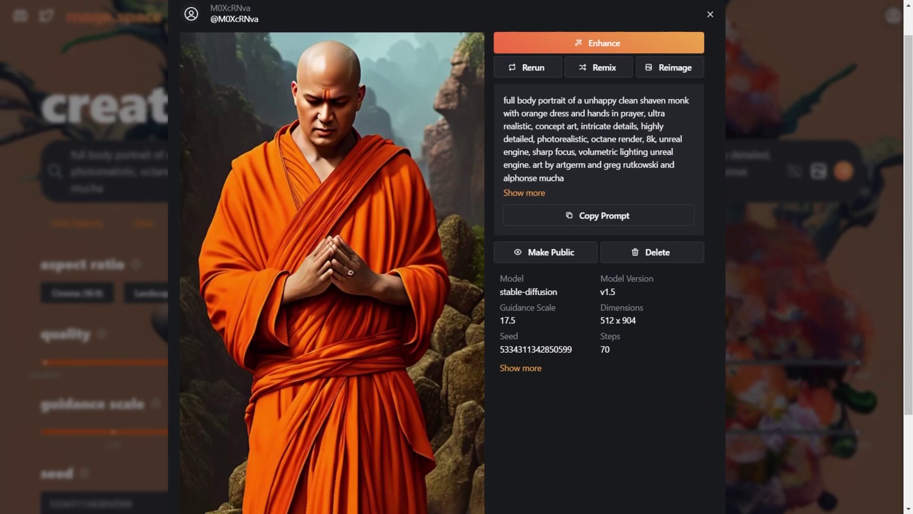
scroll(448, 257, up, 3)
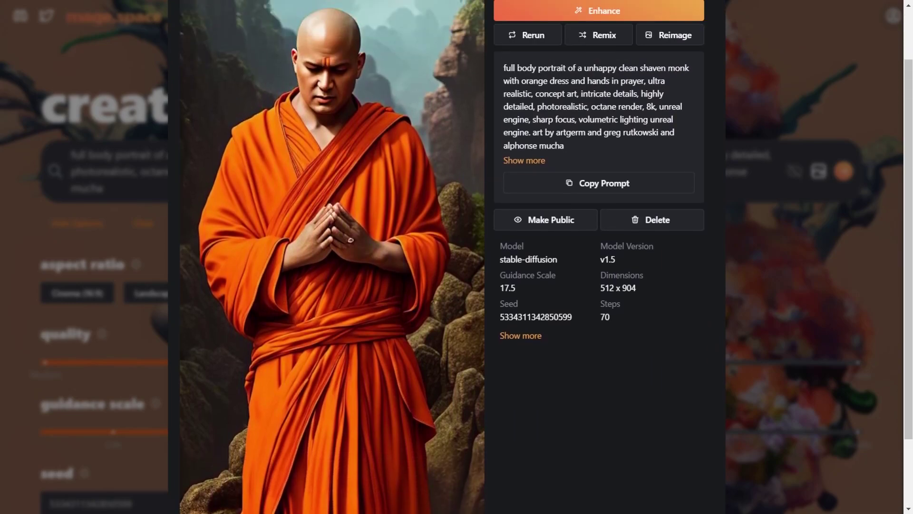
scroll(447, 257, down, 1)
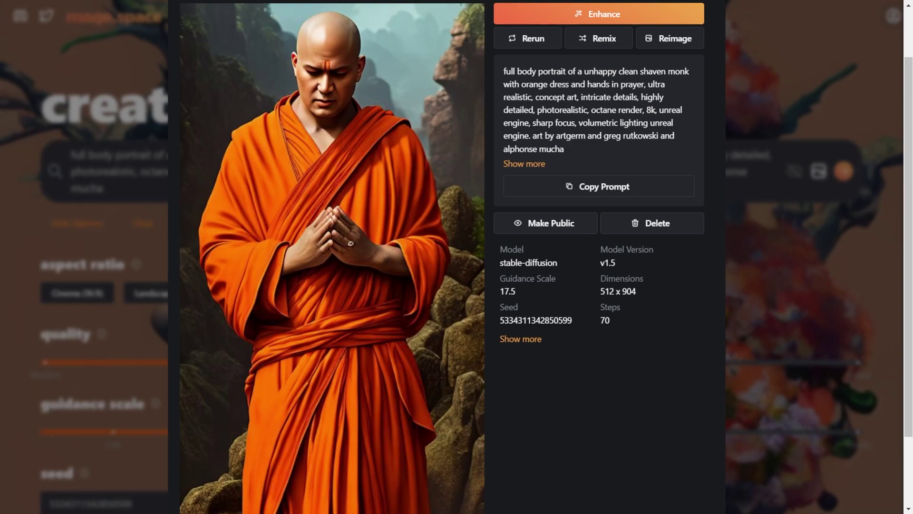
scroll(447, 257, down, 2)
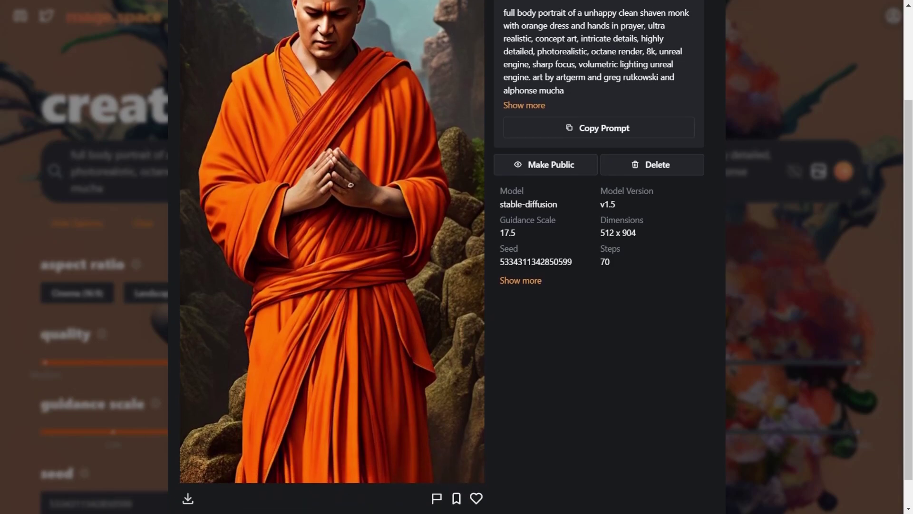
scroll(448, 257, up, 1)
scroll(448, 256, up, 2)
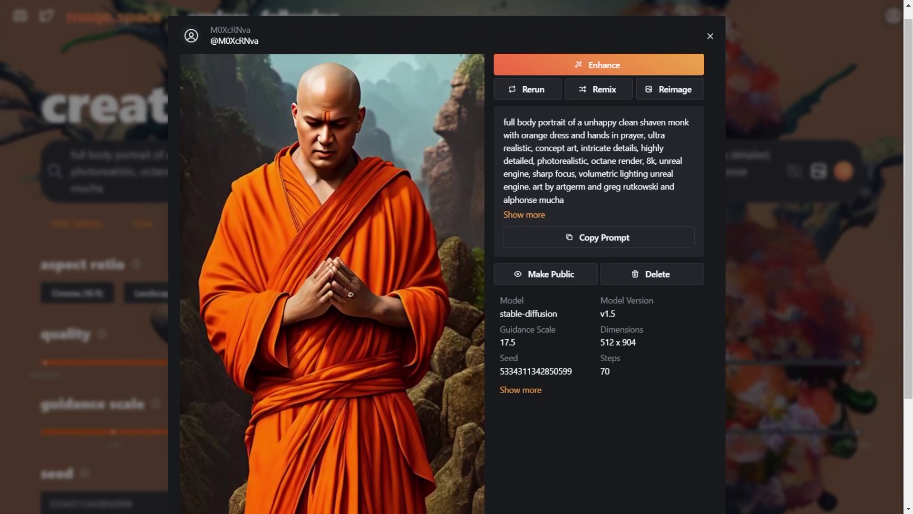
scroll(447, 258, down, 2)
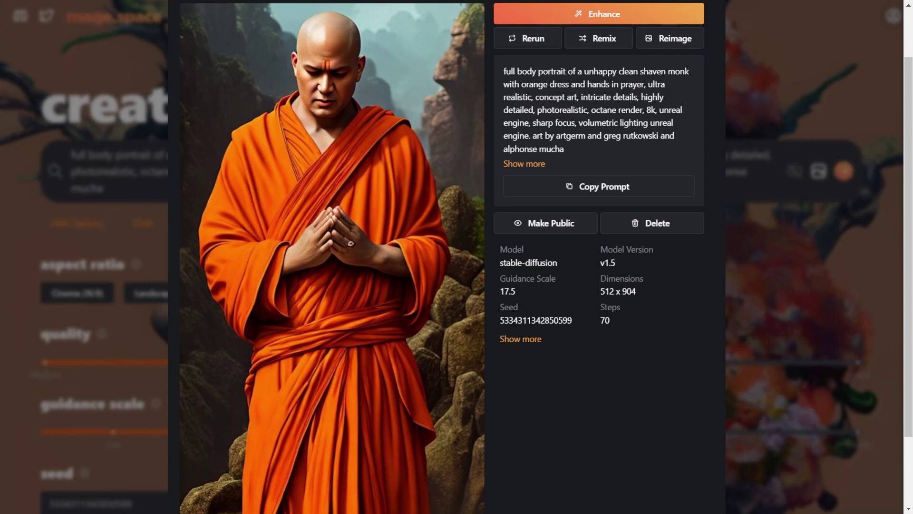
- Change 'unhappy' to 'laughing' in the prompt, generate, and review the resulting portrait
key(BackSpace)
key(BackSpace)
key(BackSpace)
key(BackSpace)
key(BackSpace)
key(BackSpace)
key(BackSpace)
key(BackSpace)
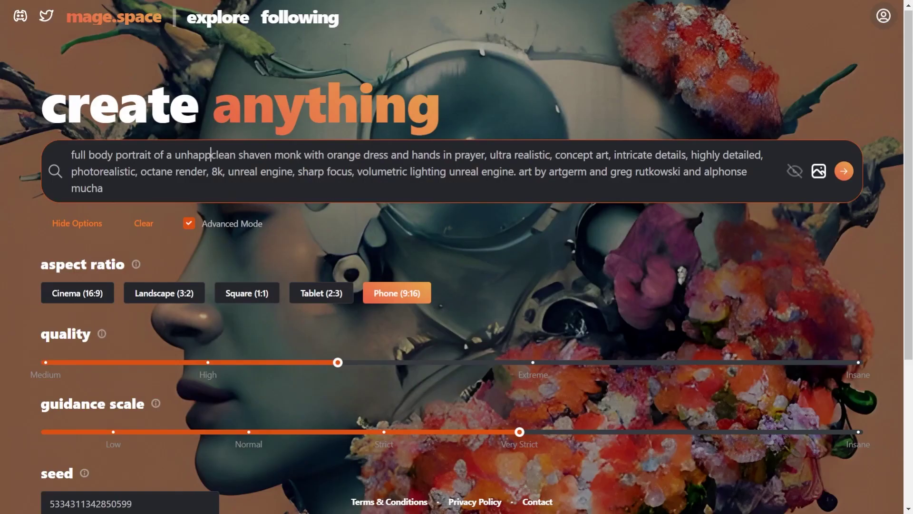
text(laughing)
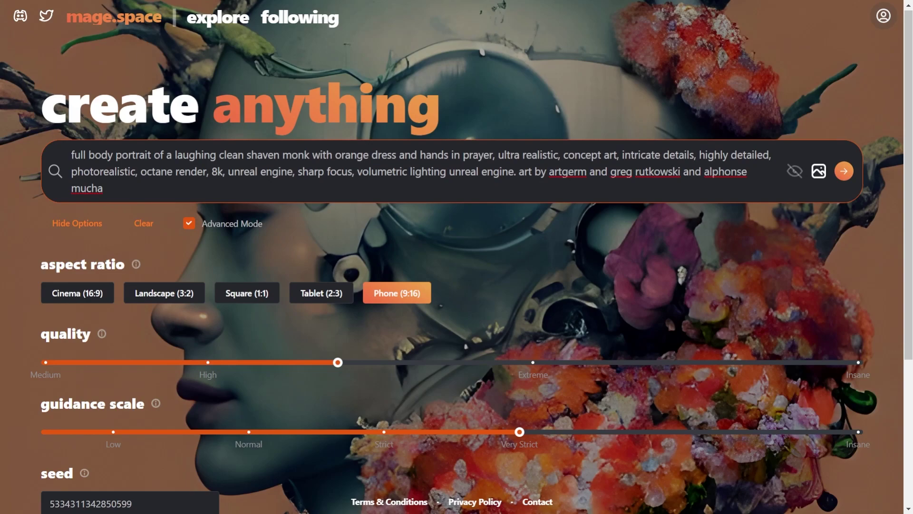
key(Return)
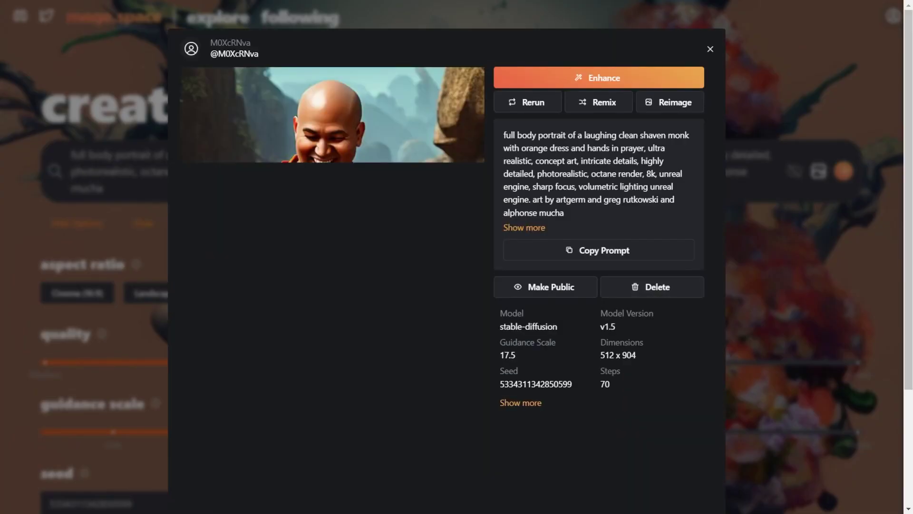
scroll(448, 257, down, 3)
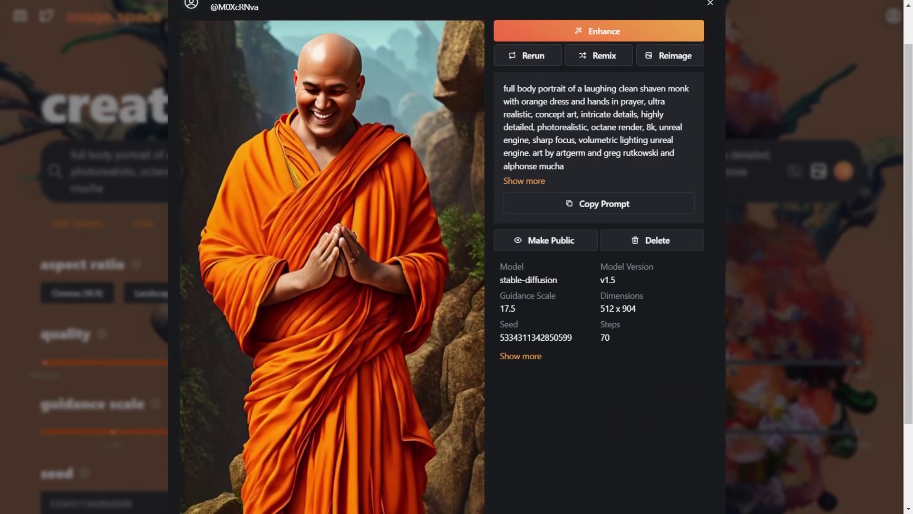
scroll(447, 257, up, 1)
scroll(448, 257, up, 1)
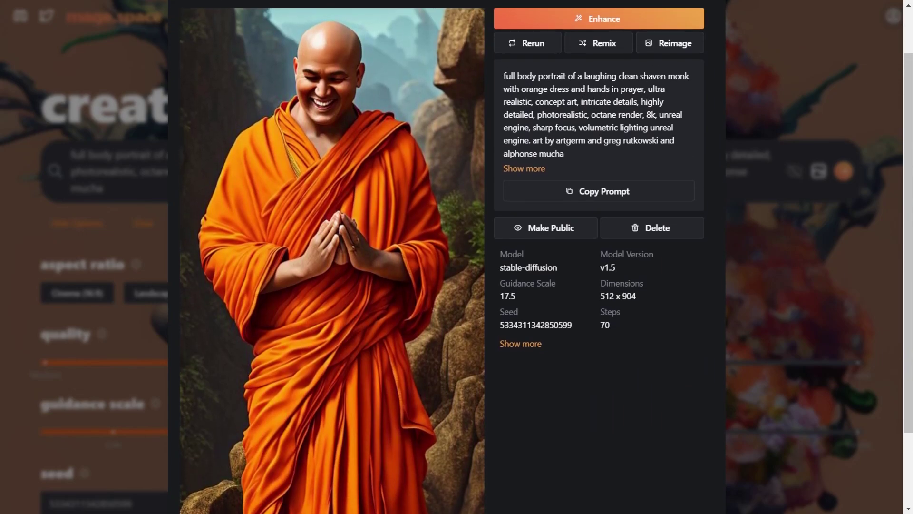
scroll(448, 257, down, 1)
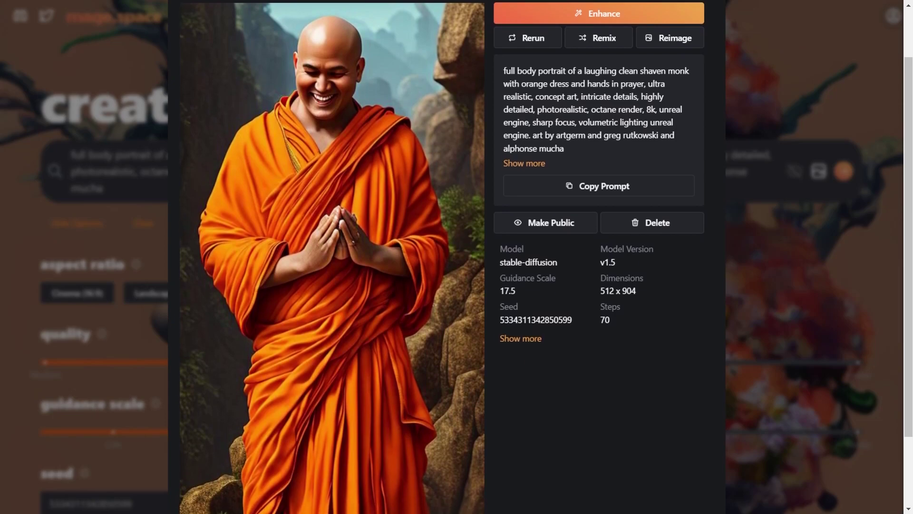